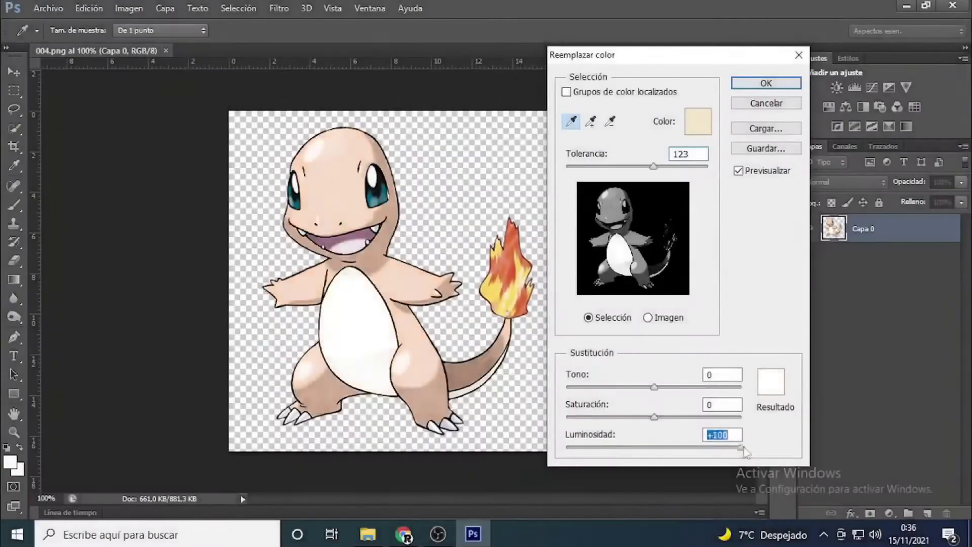
- In Replace Color, darken the lightness and pick a blue replacement colour
drag(742, 448, 570, 448)
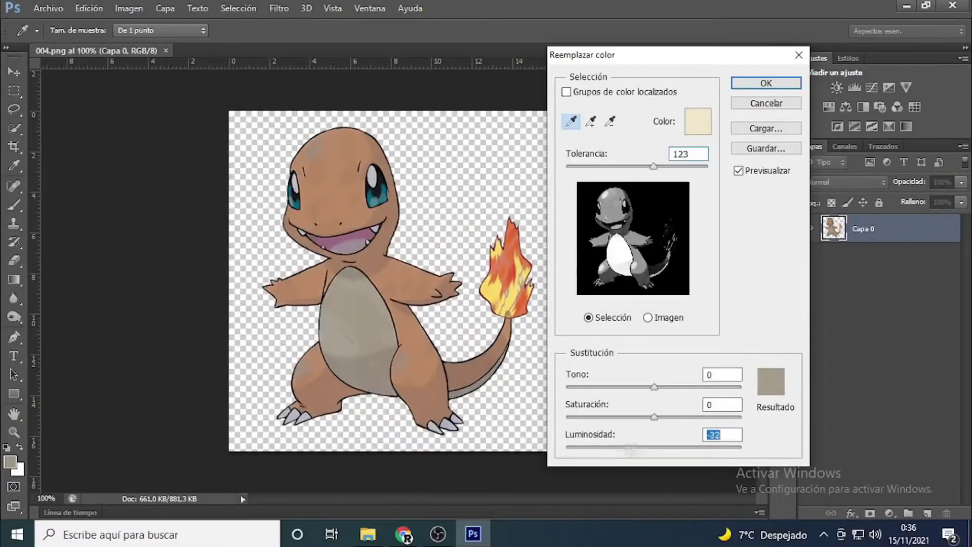
click(771, 381)
click(718, 113)
click(746, 162)
drag(745, 168, 746, 182)
- Add more of Charmander's tan body to the range and set the result to cyan #0ea7d3
click(885, 83)
click(590, 121)
click(471, 370)
click(770, 381)
mouse_move(750, 199)
mouse_down()
mouse_move(751, 175)
mouse_move(751, 183)
mouse_up()
click(714, 126)
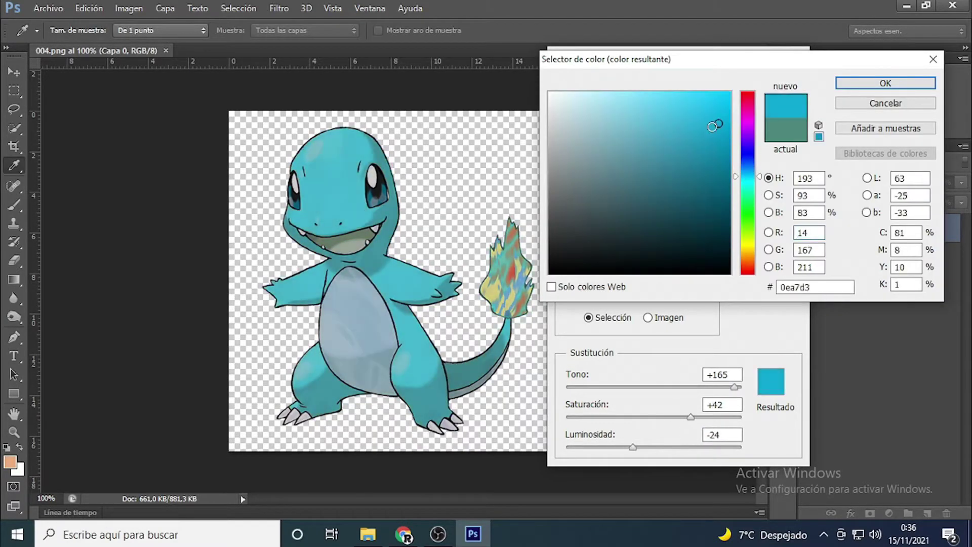
click(885, 83)
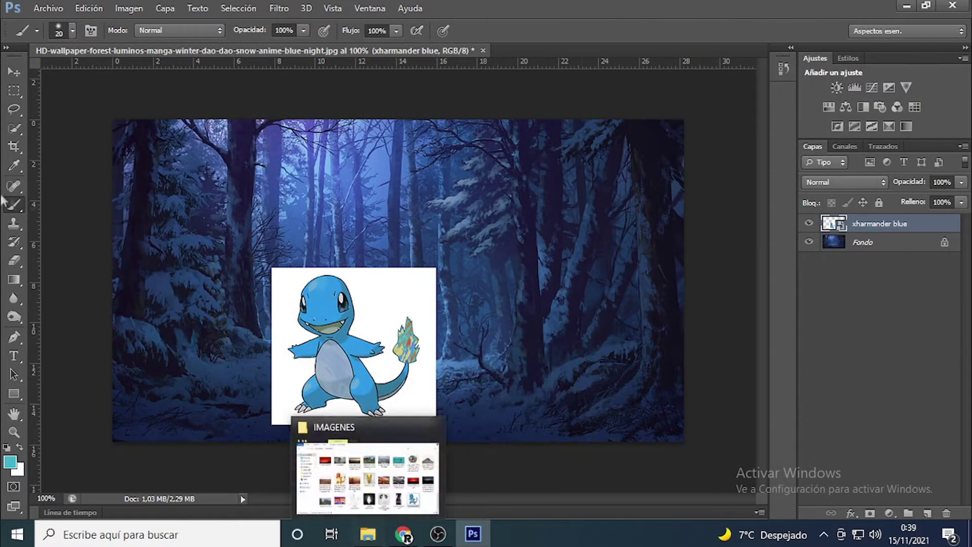
- Erase the white background around Charmander with the Magic Eraser, rasterizing the layer
right_click(13, 260)
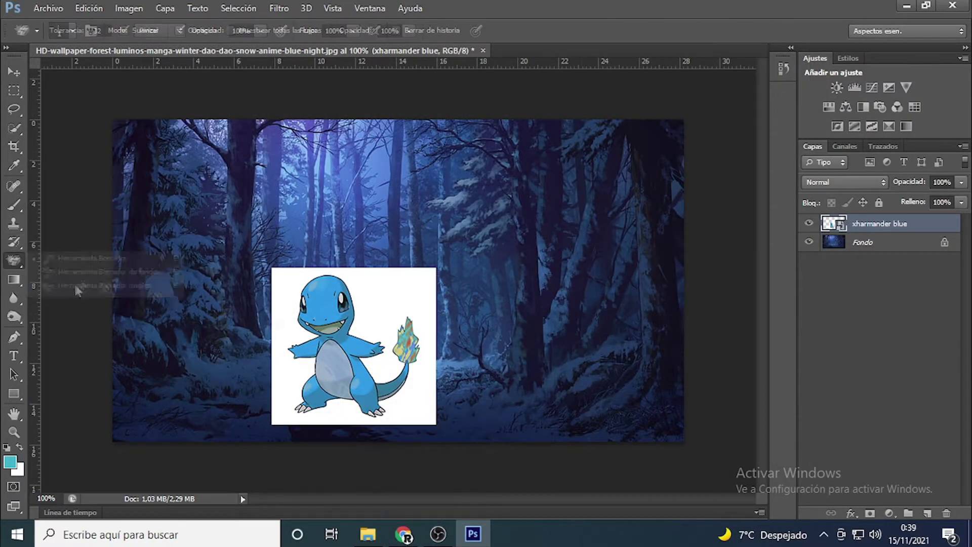
click(80, 284)
click(380, 297)
key(Return)
- Rotate the Articuno image over Charmander and erase everything except its crest
drag(434, 206, 445, 217)
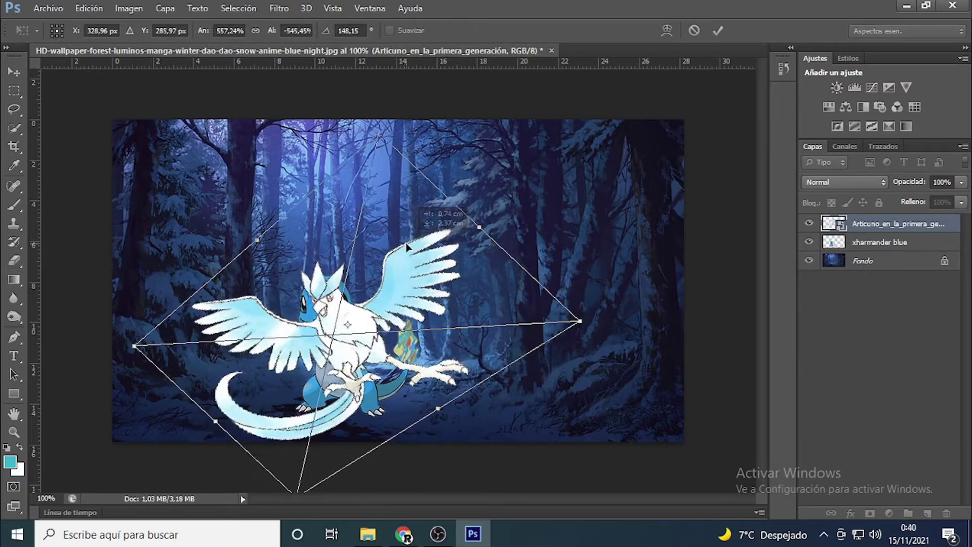
key(Return)
key(shift+e)
click(439, 222)
mouse_move(532, 395)
mouse_down()
mouse_move(415, 284)
mouse_move(334, 405)
mouse_move(193, 317)
mouse_up()
scroll(304, 283, up, 5)
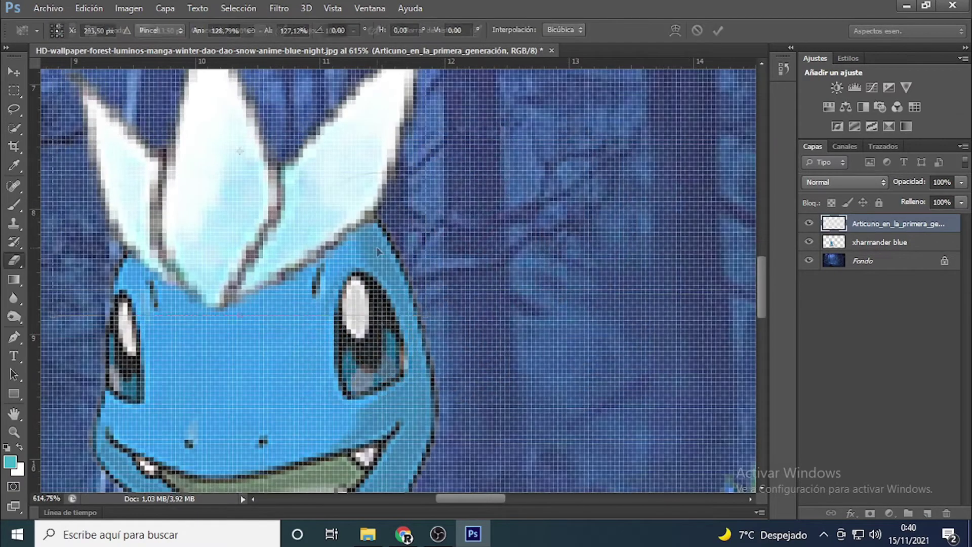
scroll(428, 315, down, 5)
- Resize and position the Articuno crest on Charmander's head
key(ctrl+t)
key(Return)
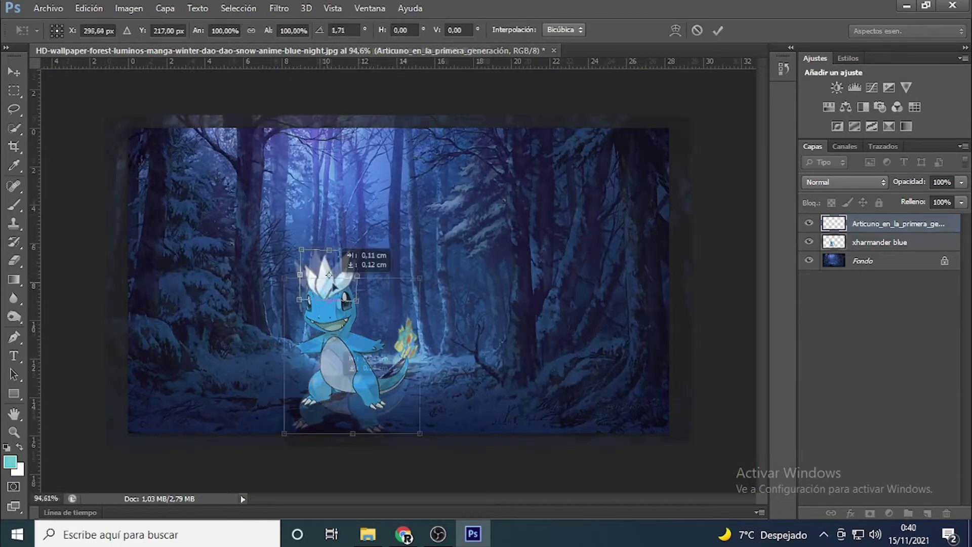
scroll(355, 304, up, 1)
key(z)
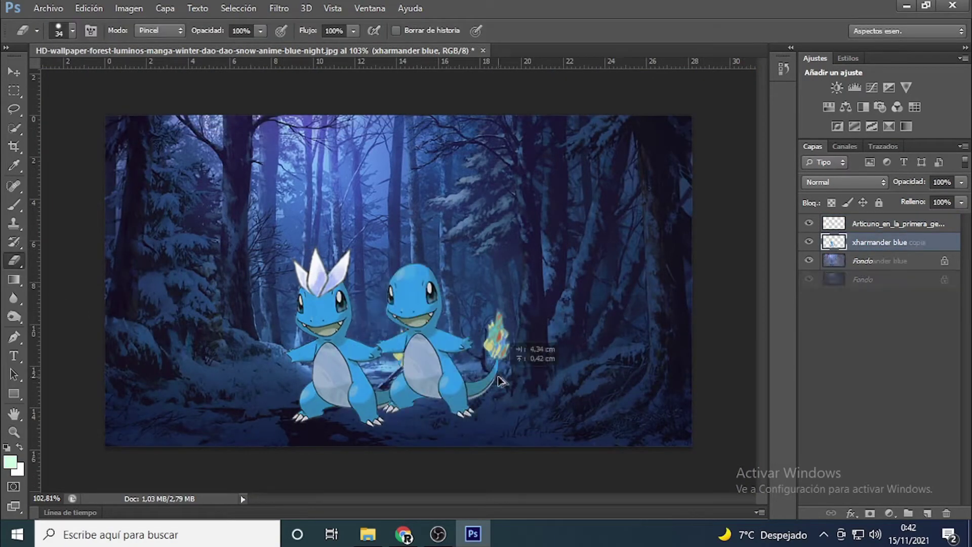
- Magic Erase the ribbon Articuno's white background, lower body and arm
drag(381, 364, 481, 330)
alt+click(481, 331)
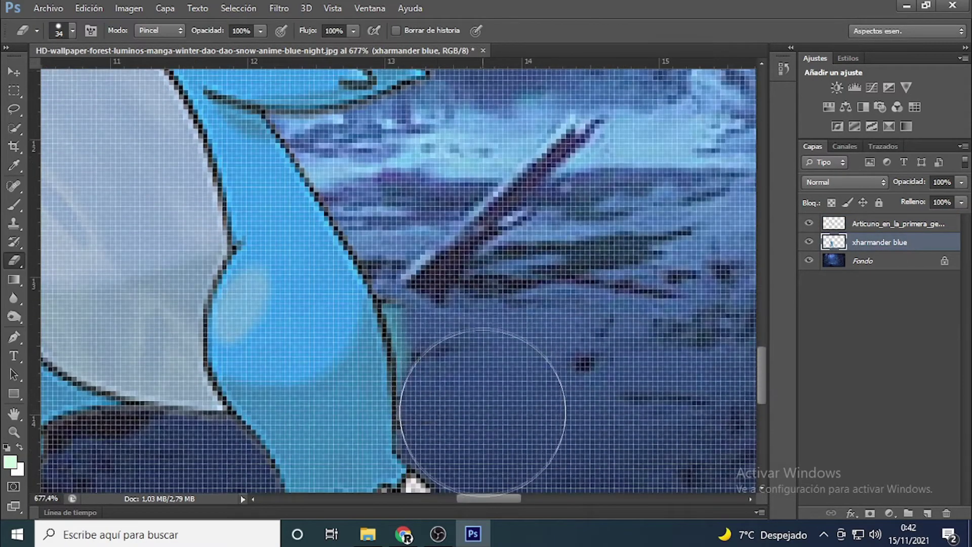
alt+click(406, 226)
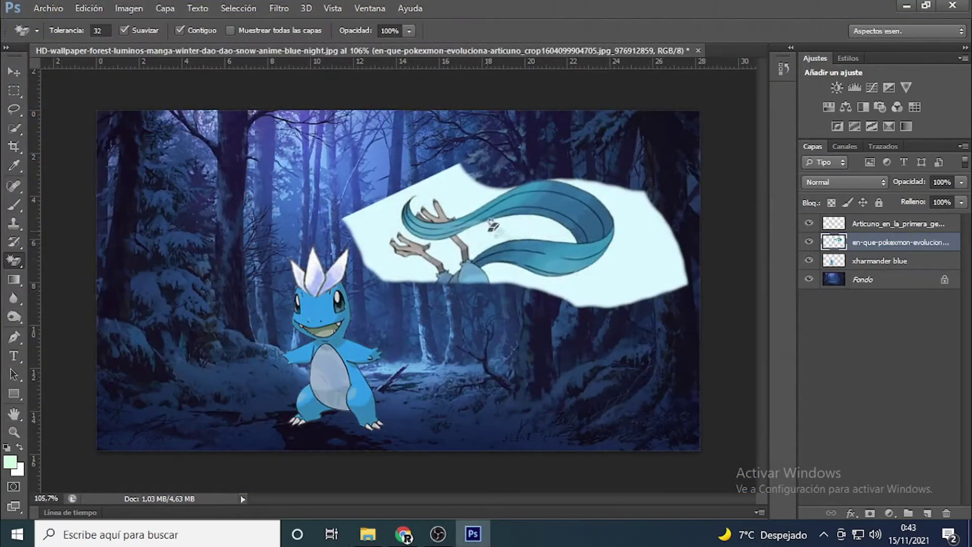
click(491, 226)
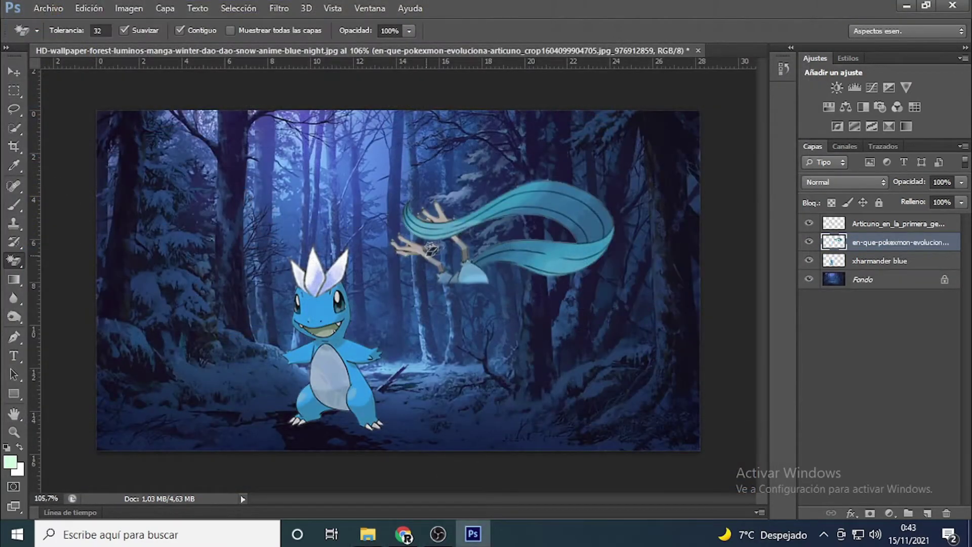
click(450, 270)
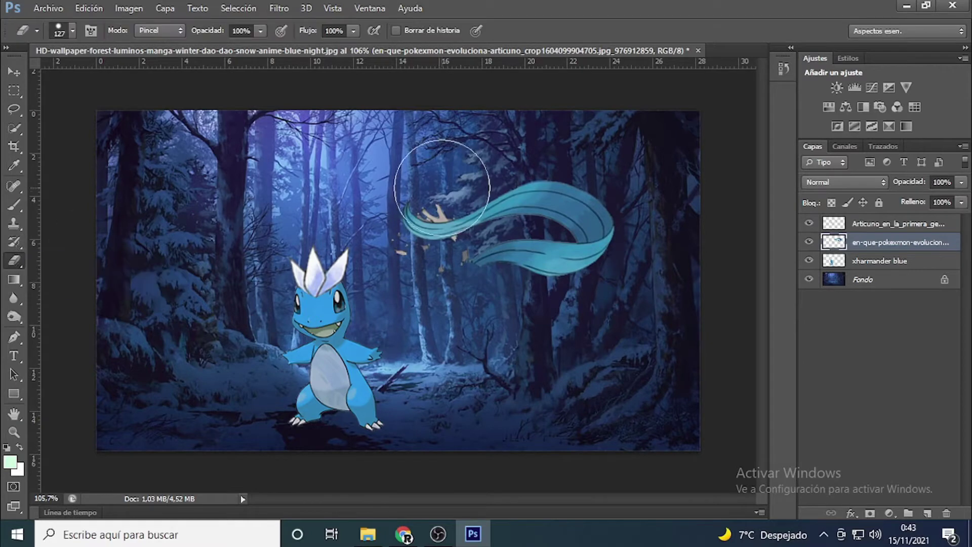
- Move the ribbon tail down to wrap around Charmander and set the eraser size to 13
key(ctrl+t)
drag(588, 253, 504, 362)
key(Return)
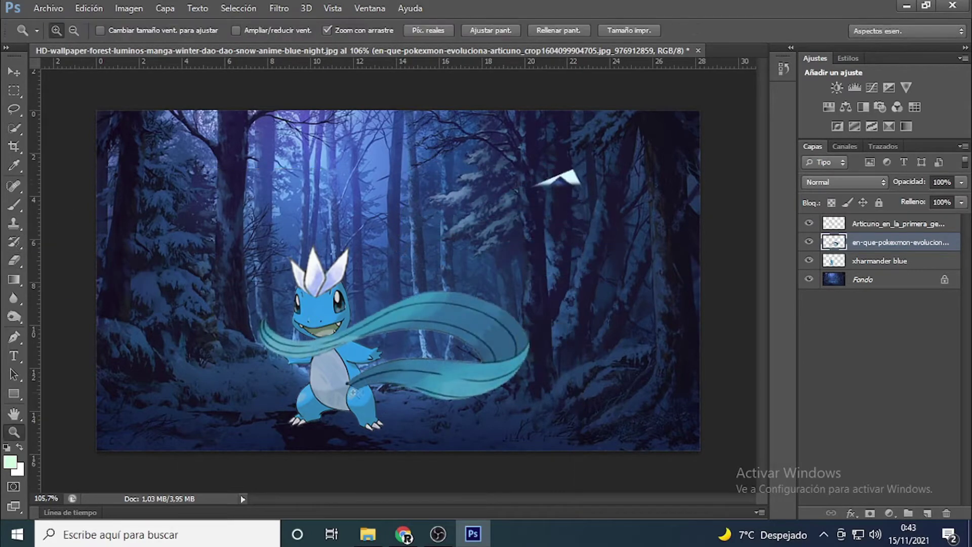
scroll(339, 409, up, 5)
key(shift+e)
scroll(496, 273, up, 5)
drag(348, 321, 288, 321)
- Hide the forest, add a darkening Curves layer, and paint black shadow on Charmander's chest
scroll(486, 284, down, 10)
click(808, 279)
click(889, 513)
click(868, 286)
mouse_move(647, 270)
mouse_down()
mouse_move(665, 305)
mouse_move(660, 271)
mouse_up()
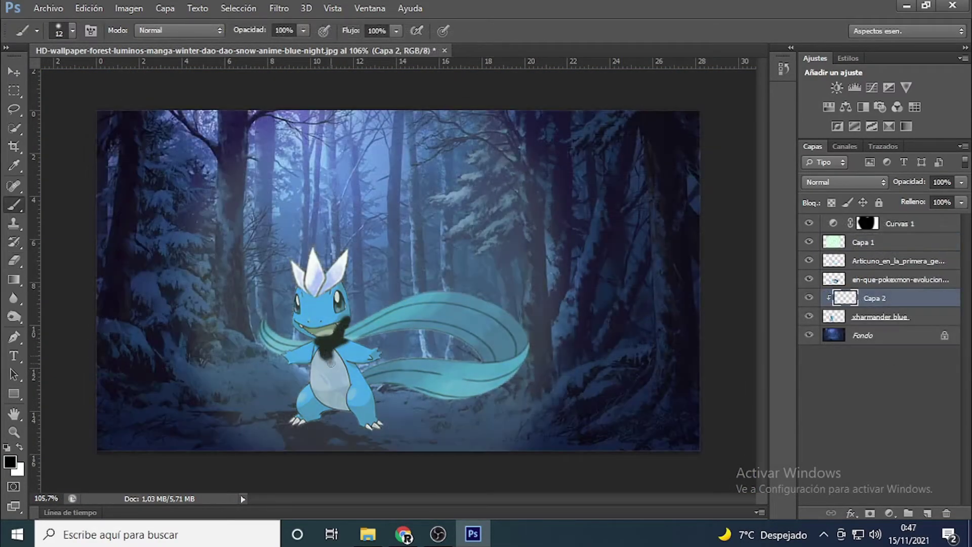
mouse_move(332, 363)
mouse_down()
mouse_move(349, 395)
mouse_move(342, 355)
mouse_up()
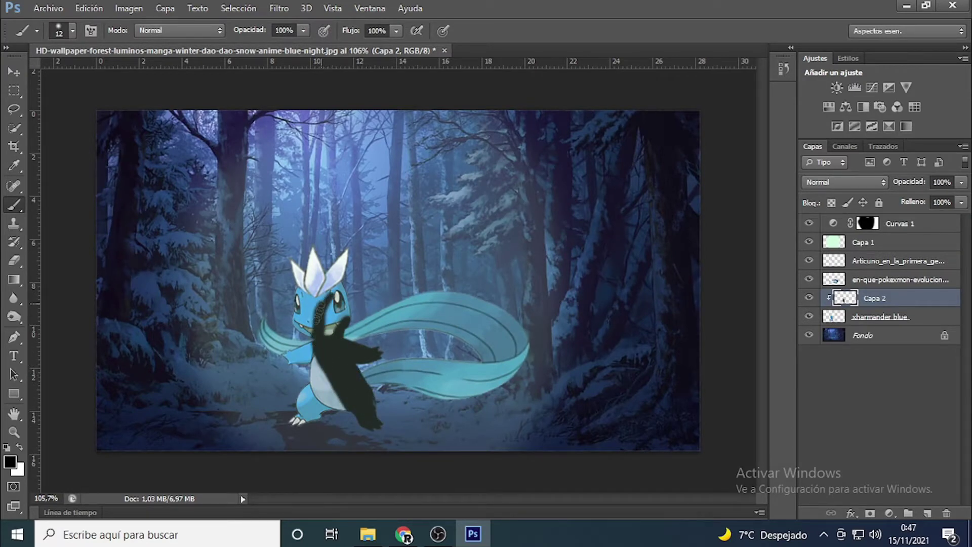
- Paint black over the face and head, set the shadow layer to 45% opacity, and clip it
drag(327, 331, 348, 306)
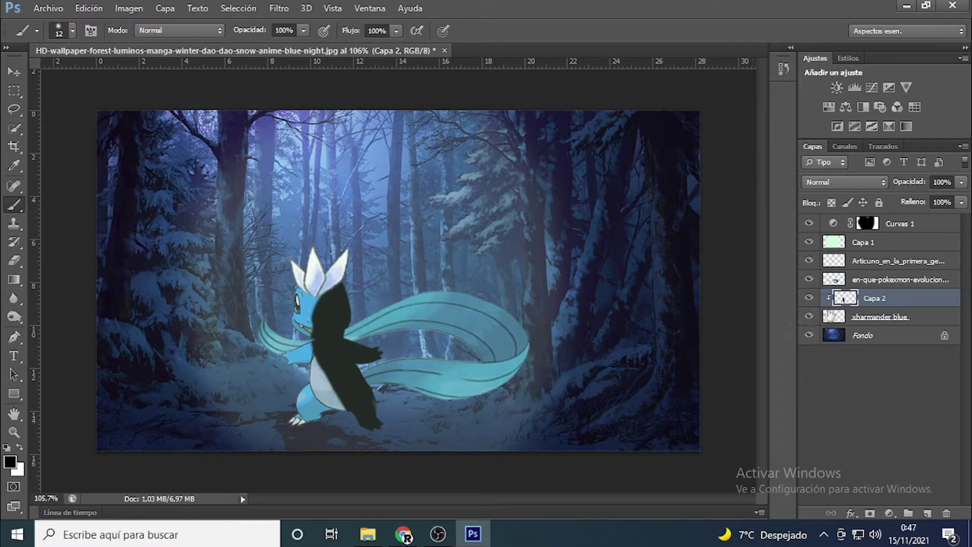
click(961, 181)
drag(915, 198, 920, 193)
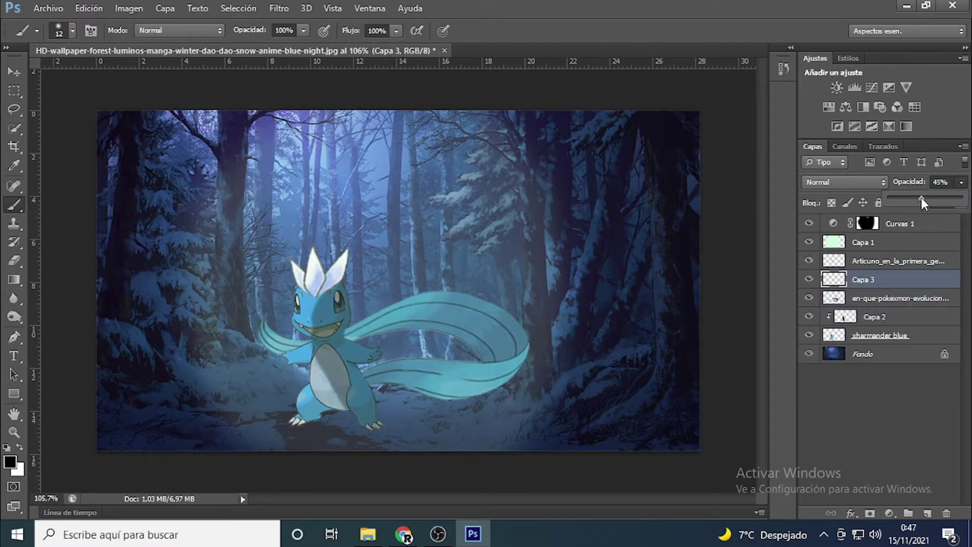
key(Return)
key(ctrl+alt+g)
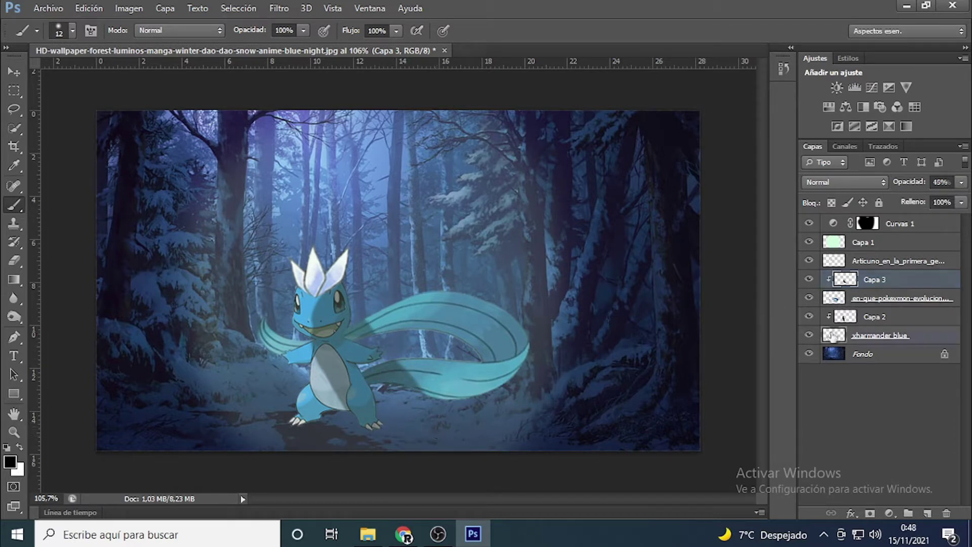
- Create clipped layer Capa 4 above Capa 2 and set up a white brush at size 9
click(875, 317)
key(ctrl+shift+alt+n)
key(x)
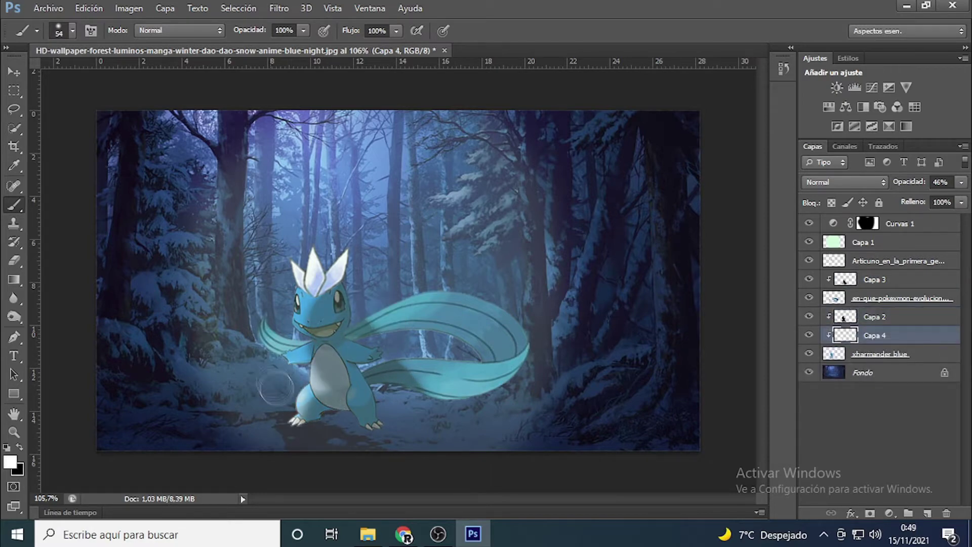
key(z)
drag(280, 373, 324, 374)
key(b)
key(bracketleft)
key(bracketleft)
key(bracketleft)
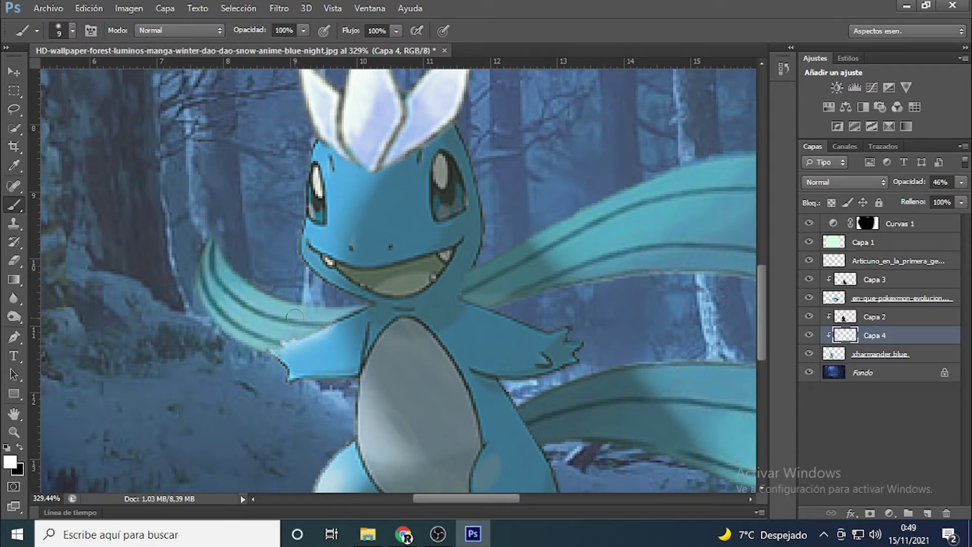
scroll(290, 233, up, 3)
- On new layer Capa 5, shade the white crest spikes grey with a black brush
key(ctrl+shift+alt+n)
key(x)
drag(390, 268, 411, 229)
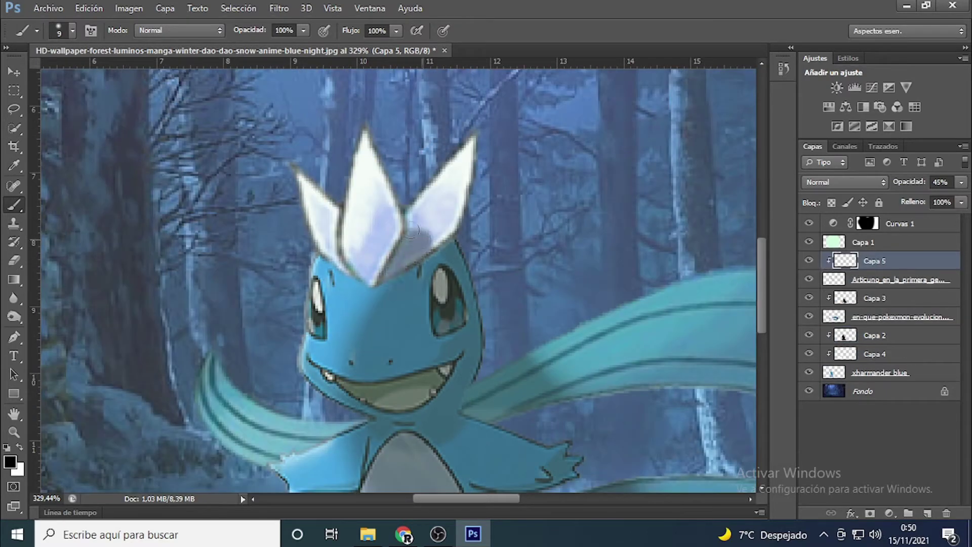
scroll(456, 233, up, 1)
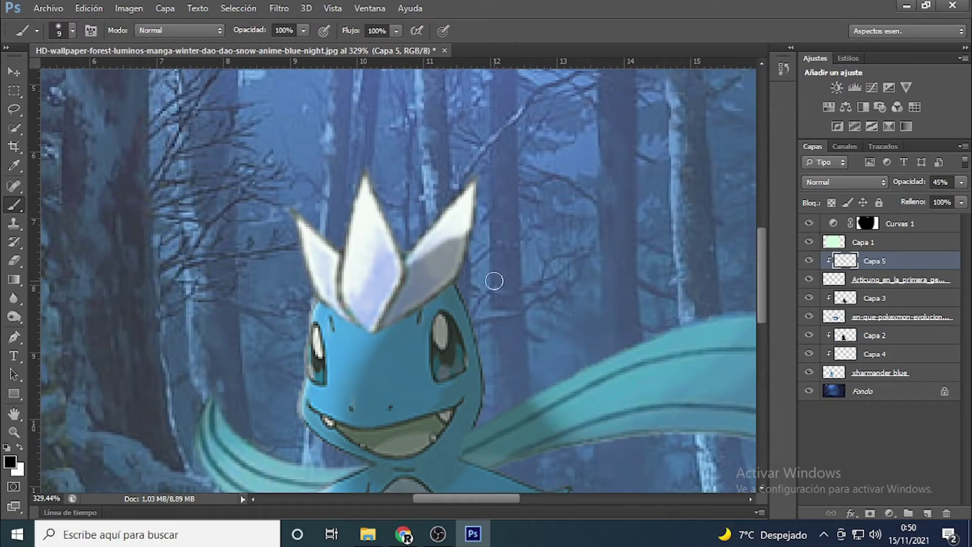
drag(427, 268, 445, 227)
drag(377, 327, 385, 270)
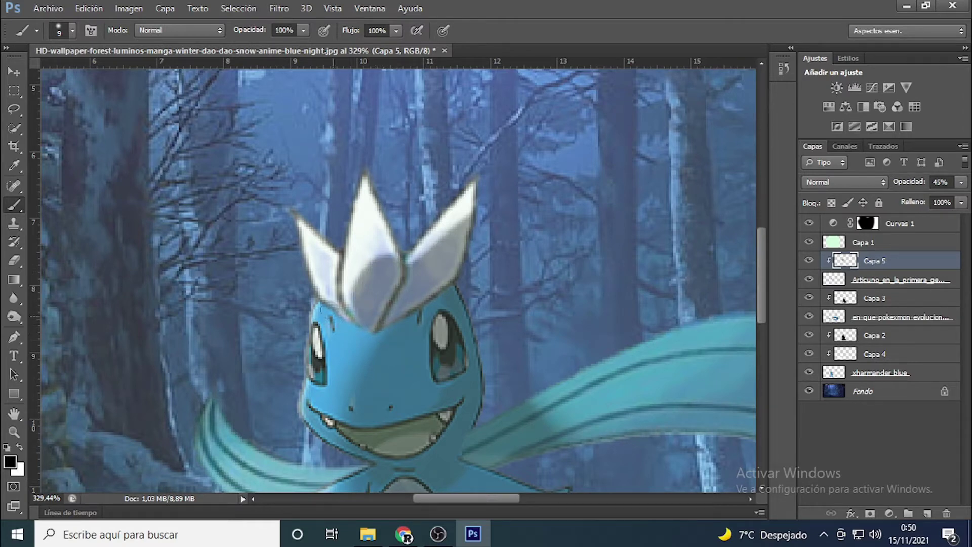
key(ctrl+0)
scroll(507, 354, up, 10)
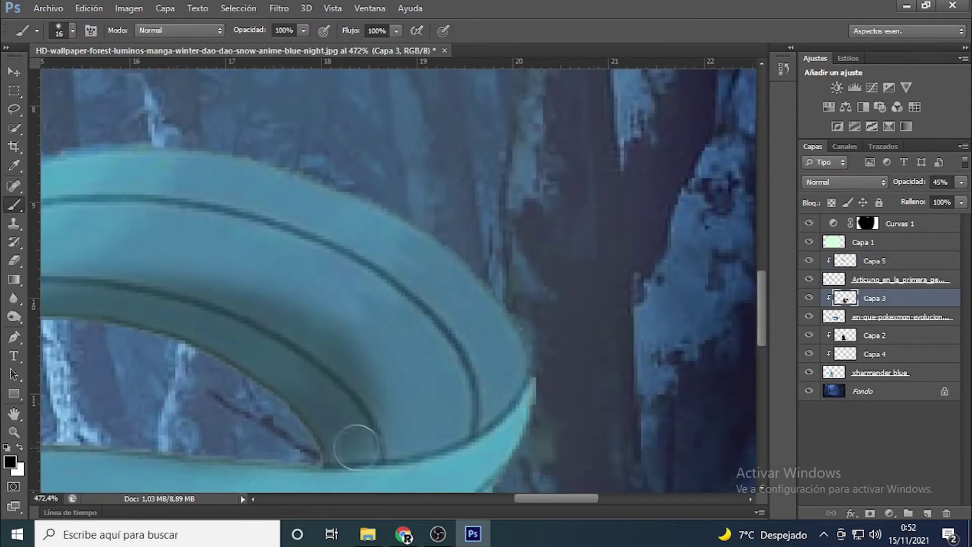
- Move all the Pokémon layers about 105 px right, then nudge them slightly further
key(ctrl+0)
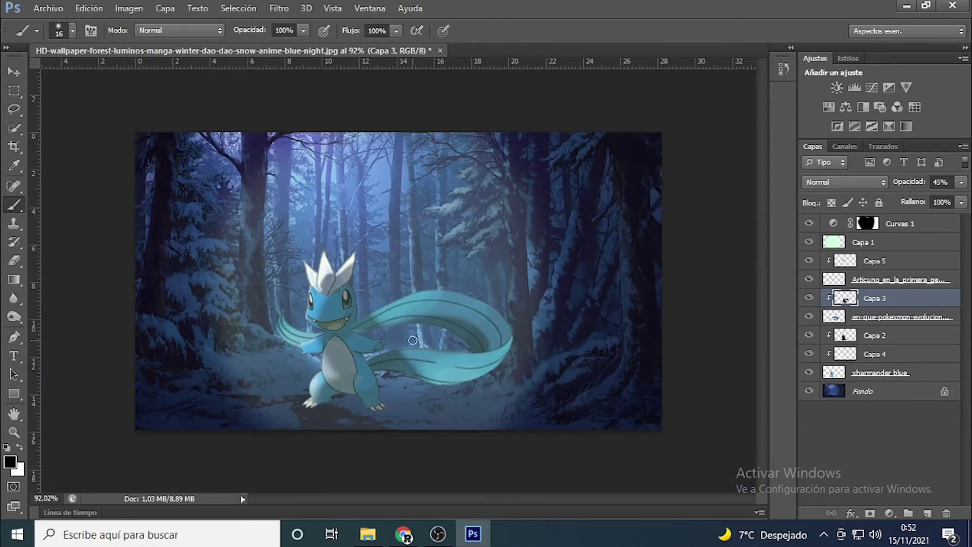
key(ctrl+t)
drag(412, 341, 466, 343)
key(Return)
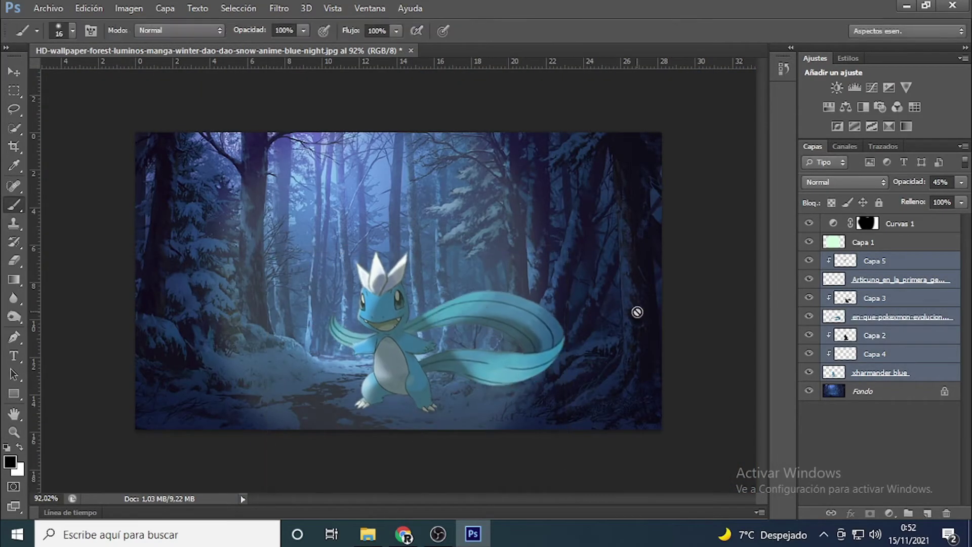
key(ctrl+t)
drag(484, 388, 496, 387)
key(Return)
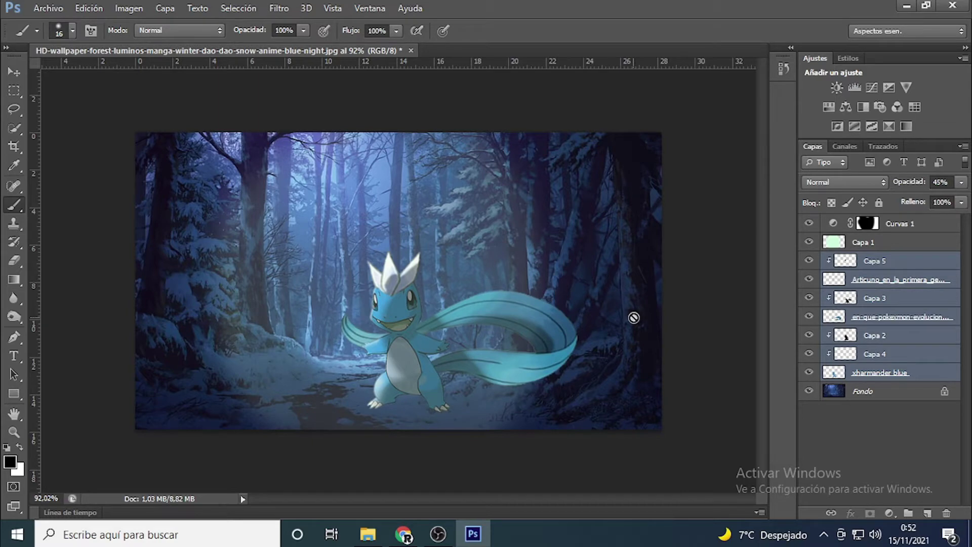
- Select the ribbon layer below Capa 3, ready the Eraser, and activate the Fondo layer
ctrl+click(557, 347)
key(x)
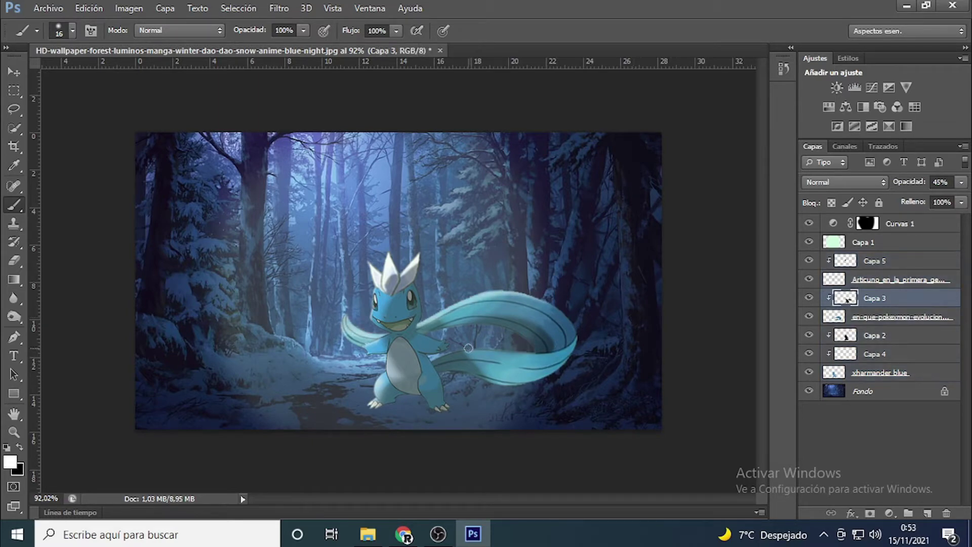
key(ctrl+plus)
key(ctrl+plus)
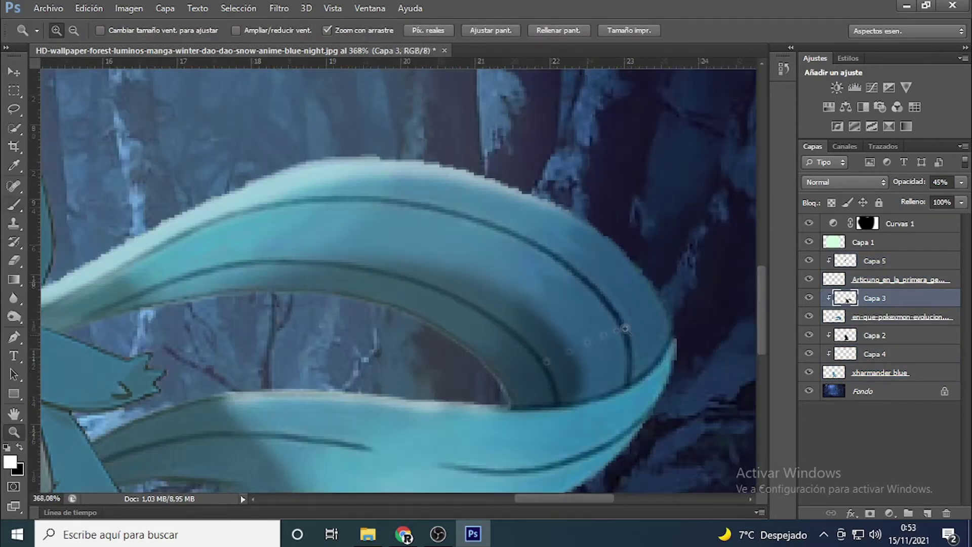
key(x)
key(alt+bracketleft)
scroll(449, 392, down, 3)
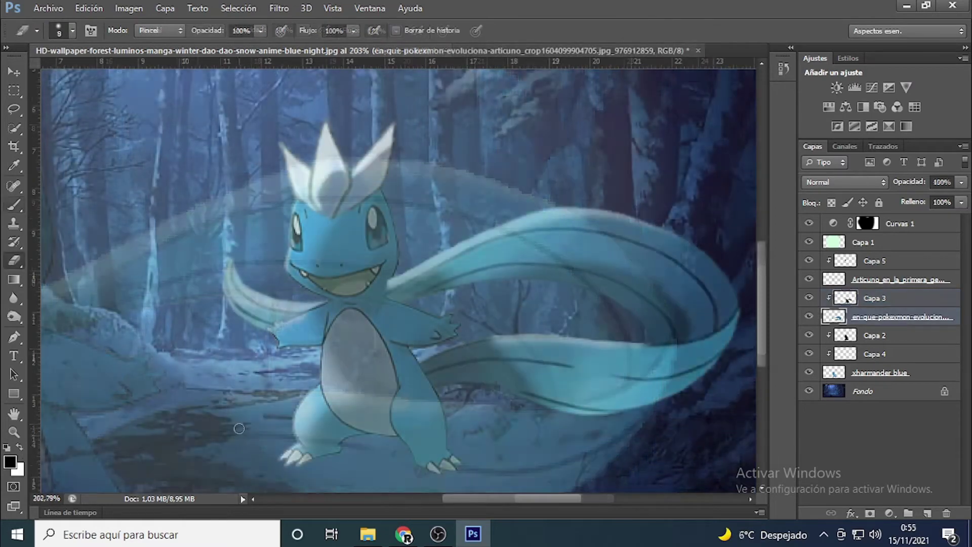
key(e)
key(alt+comma)
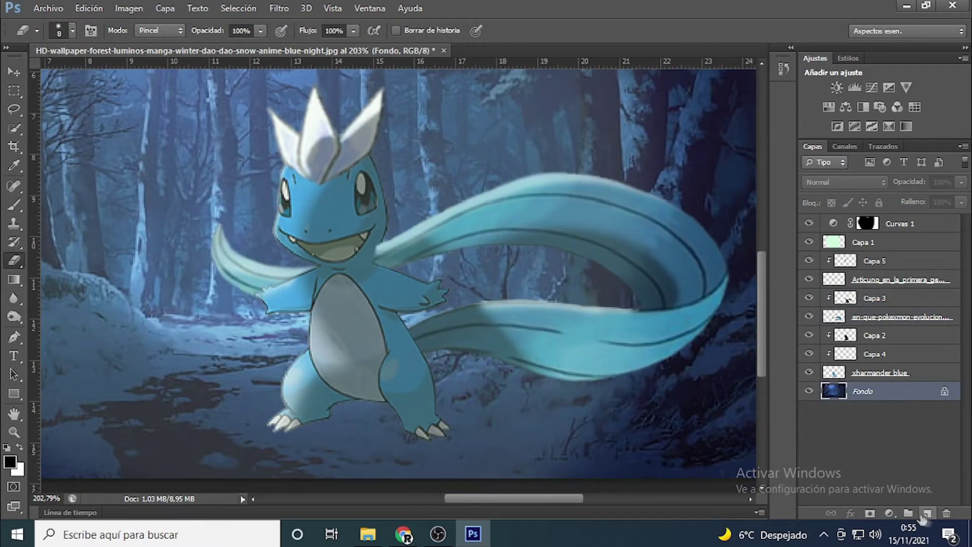
- Add a 45% opacity layer above Fondo and try black shadow strokes under the feet, undoing them
click(926, 513)
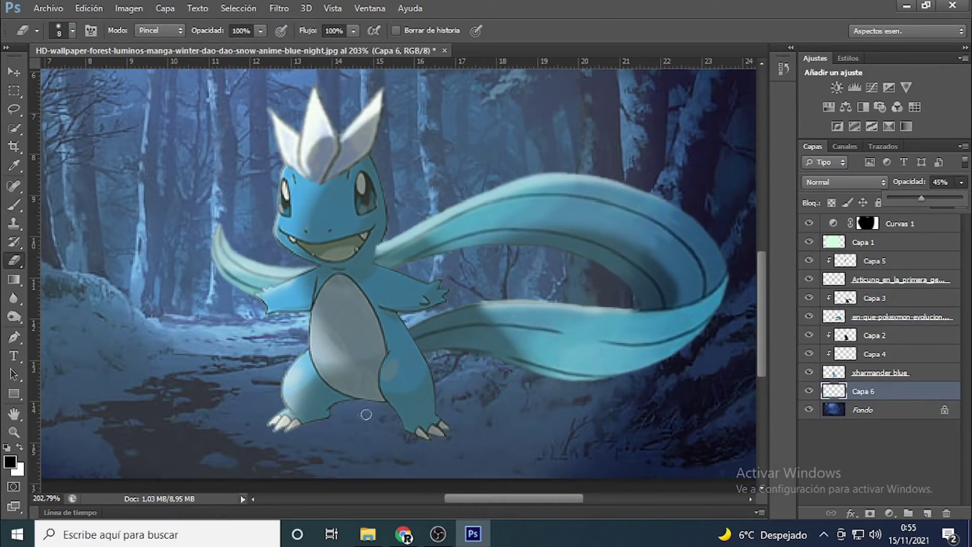
drag(921, 202, 922, 202)
key(b)
drag(359, 467, 308, 486)
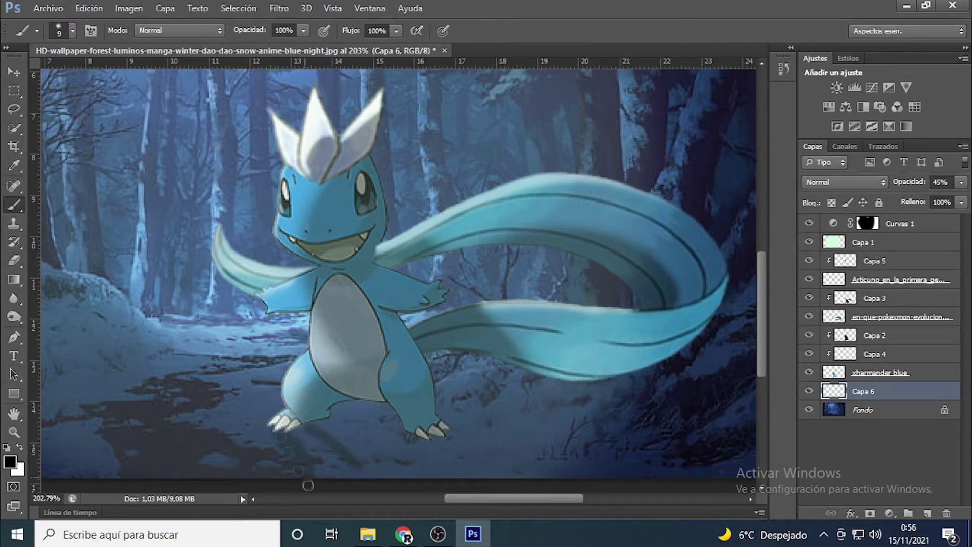
key(ctrl+z)
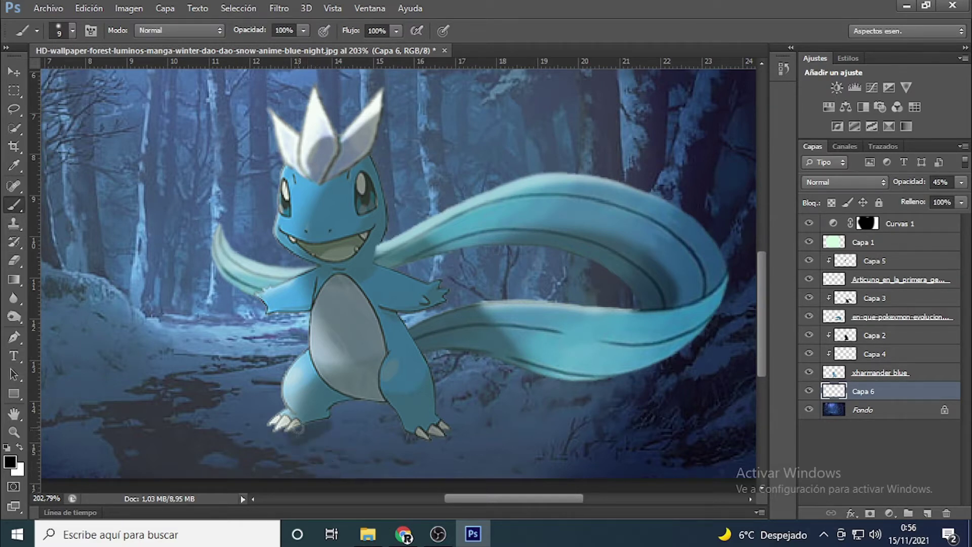
drag(334, 428, 399, 445)
key(ctrl+z)
scroll(384, 456, down, 2)
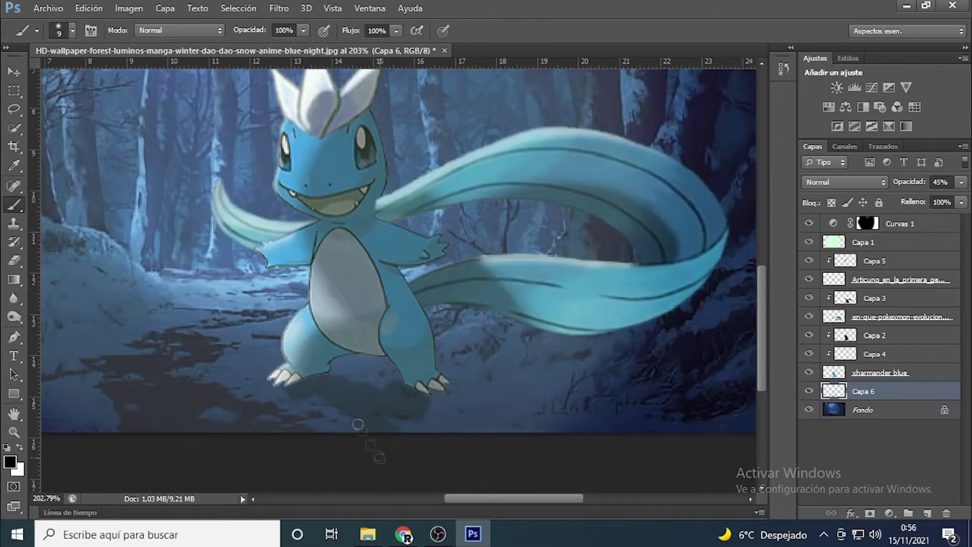
- Paint soft black shadows under the feet and along the ribbon tail
drag(458, 412, 597, 417)
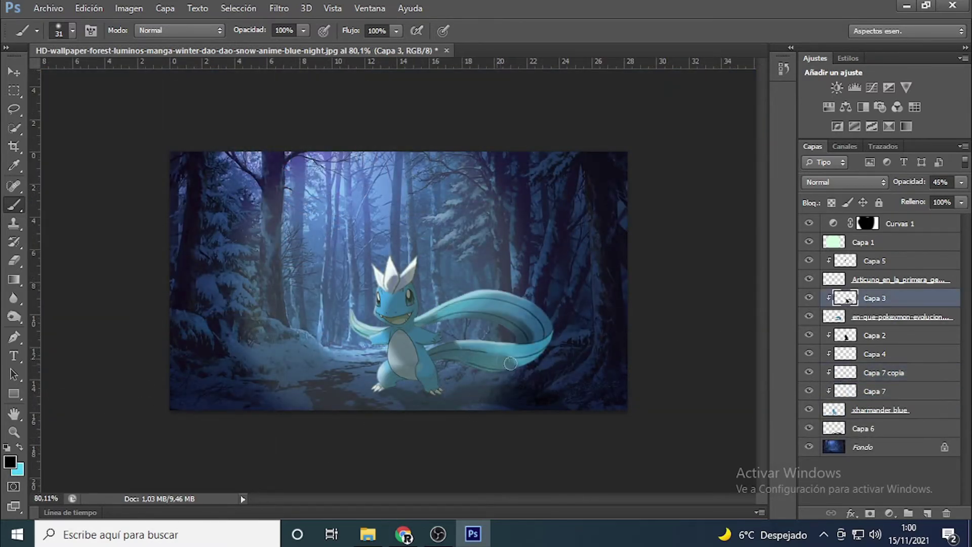
drag(510, 363, 484, 373)
drag(443, 329, 516, 335)
drag(440, 321, 455, 318)
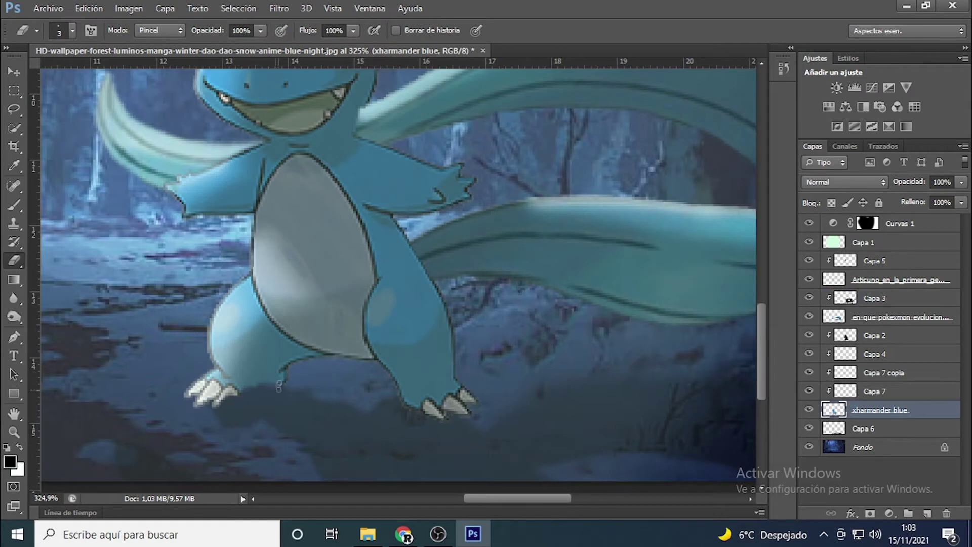
key(ctrl+z)
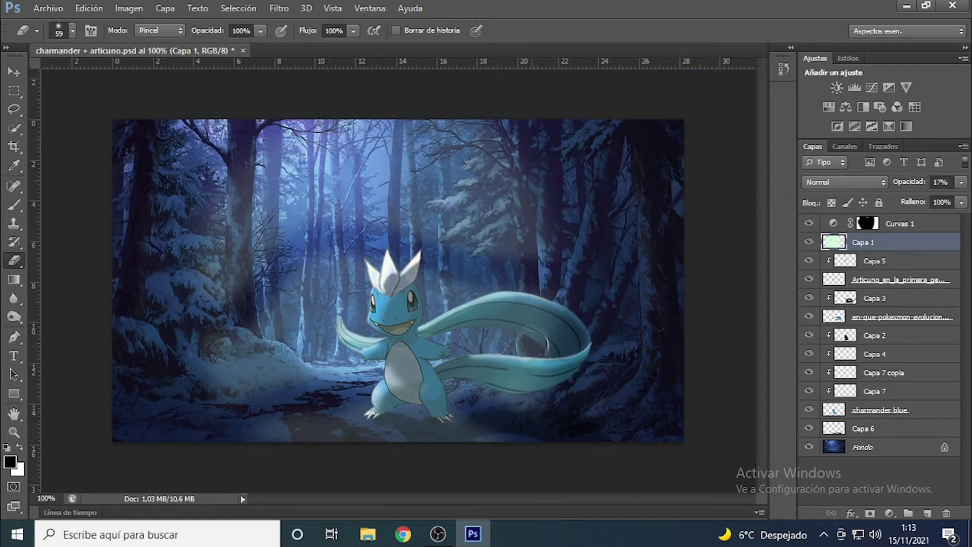
- Erase part of the forest haze and brush white haze over the lower-left snow
drag(290, 238, 207, 376)
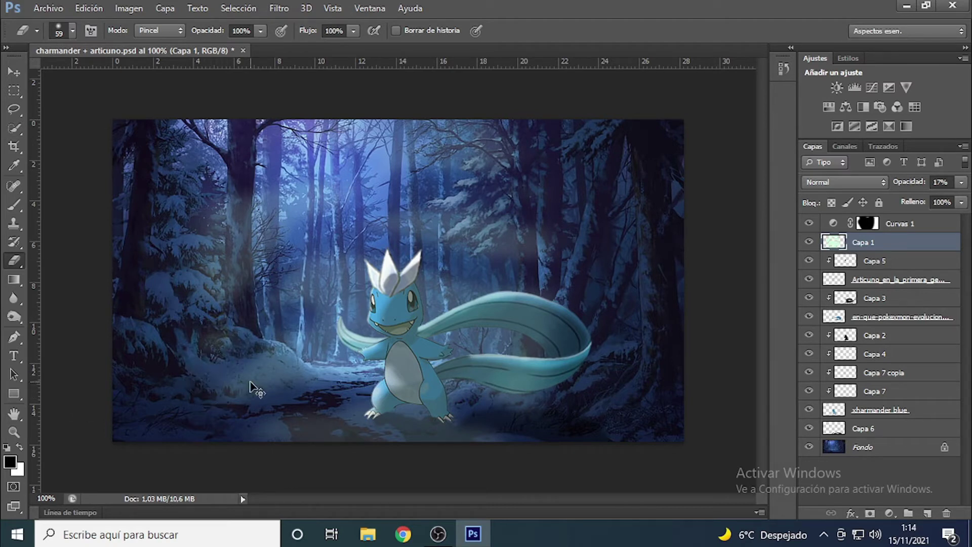
click(15, 205)
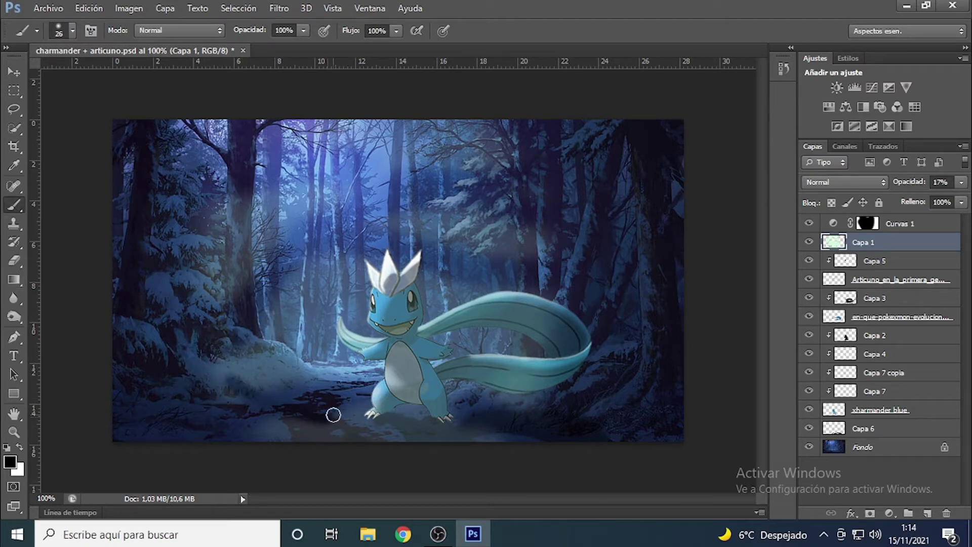
key(x)
mouse_move(342, 427)
mouse_down()
mouse_move(197, 254)
mouse_move(132, 147)
mouse_up()
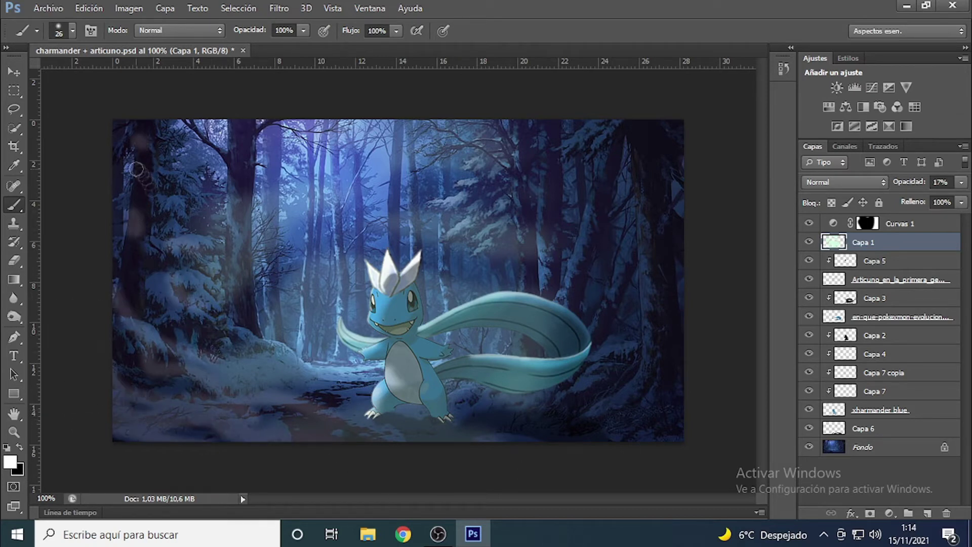
- On new layer Capa 8, brush white mist around the feet and tail, then undo a Máximo filter attempt
key(ctrl+shift+alt+n)
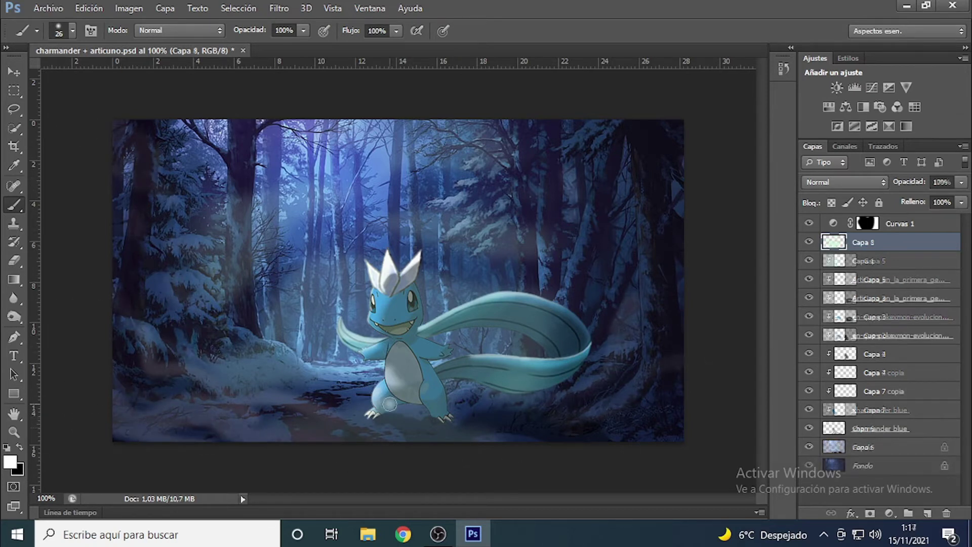
mouse_move(359, 406)
mouse_down()
mouse_move(421, 385)
mouse_move(536, 384)
mouse_move(616, 332)
mouse_move(502, 278)
mouse_move(440, 296)
mouse_up()
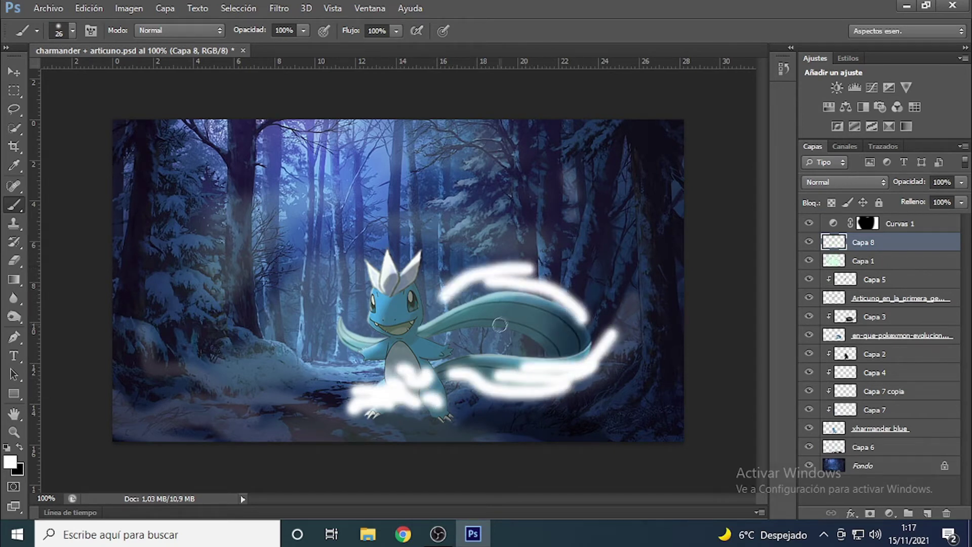
drag(517, 307, 453, 312)
drag(367, 347, 326, 297)
click(279, 8)
click(299, 21)
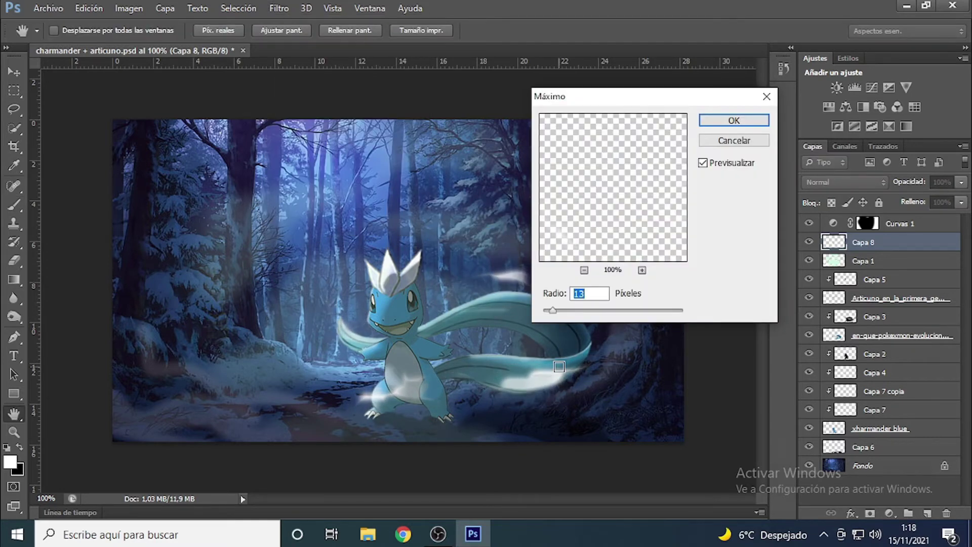
key(Return)
key(ctrl+z)
- Repaint white mist strokes around the feet, both tail sections, the face and the arm
mouse_move(400, 385)
mouse_down()
mouse_move(370, 418)
mouse_move(476, 400)
mouse_up()
drag(405, 428, 446, 426)
drag(420, 383, 590, 362)
mouse_move(474, 319)
mouse_down()
mouse_move(582, 336)
mouse_move(446, 319)
mouse_up()
drag(514, 304, 400, 339)
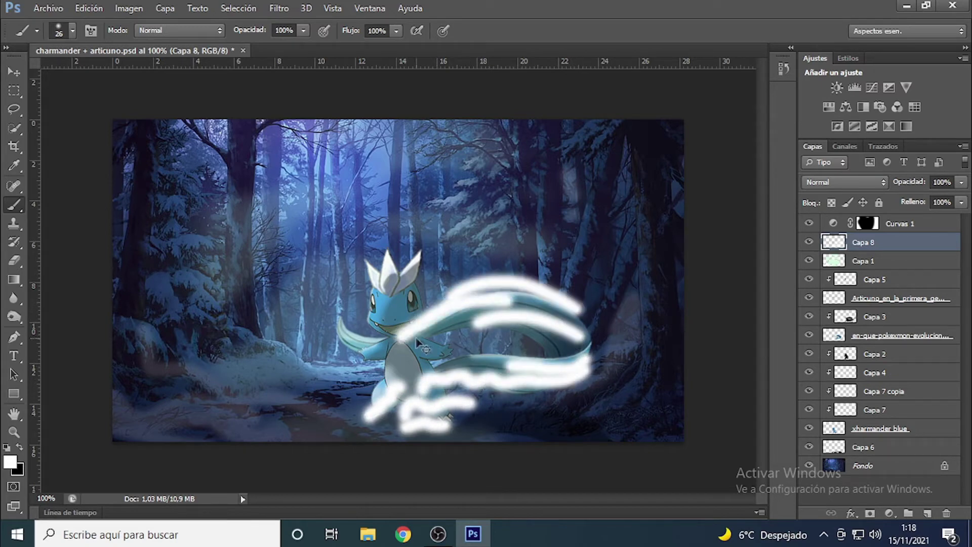
drag(334, 301, 368, 344)
drag(306, 326, 365, 352)
- Soften the mist with Filtro > Otro > Máximo at radius 11
click(280, 8)
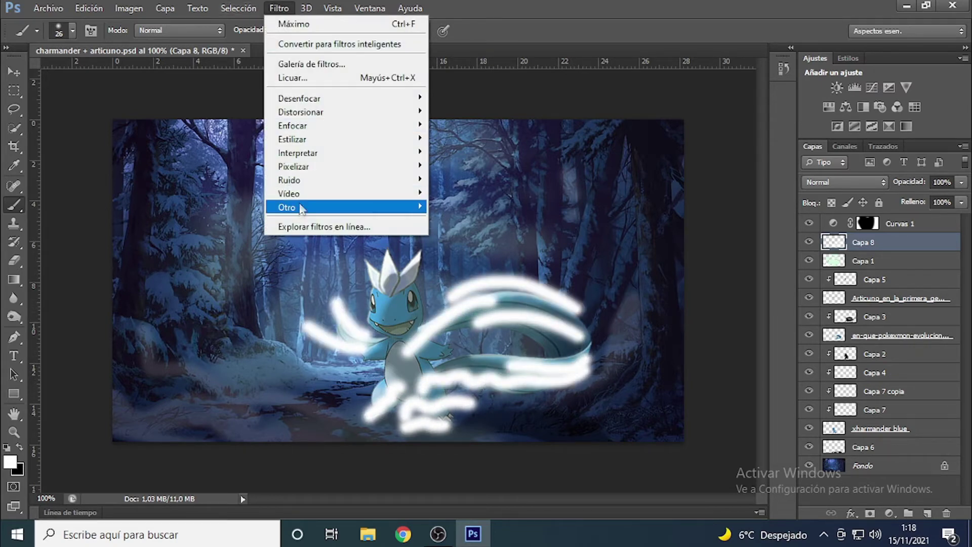
click(448, 234)
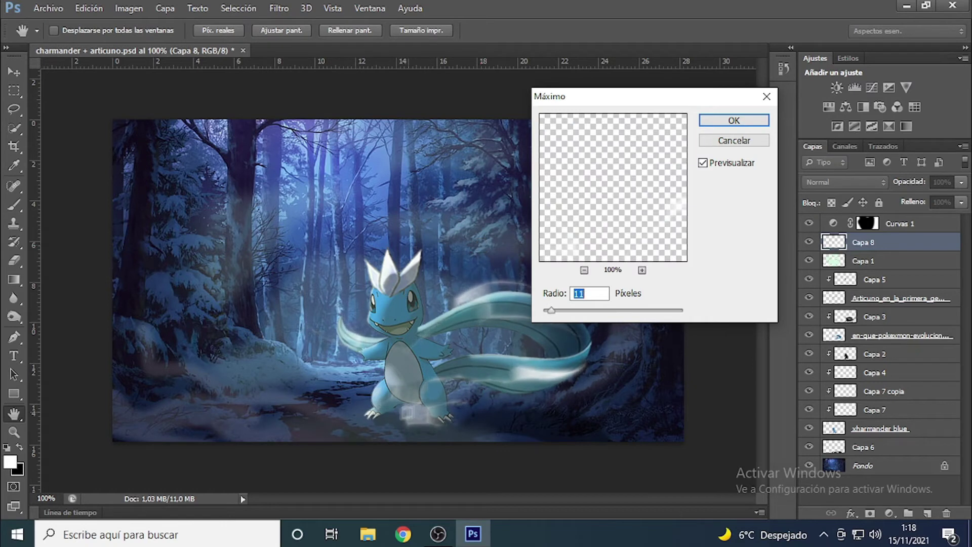
key(Return)
key(e)
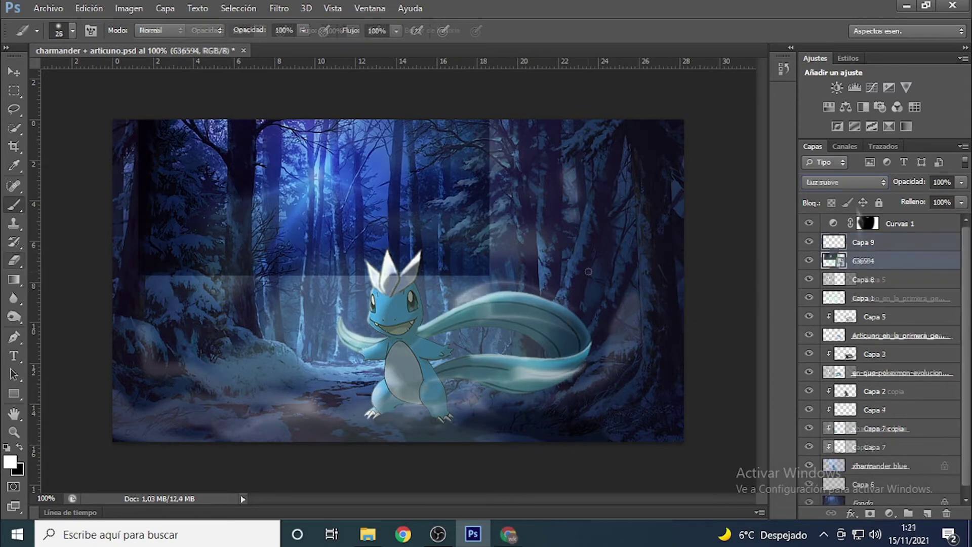
- Blend the light layer as Sobreexponer color, move it up to the treetops, and set 64% opacity
click(845, 182)
click(833, 131)
key(ctrl+t)
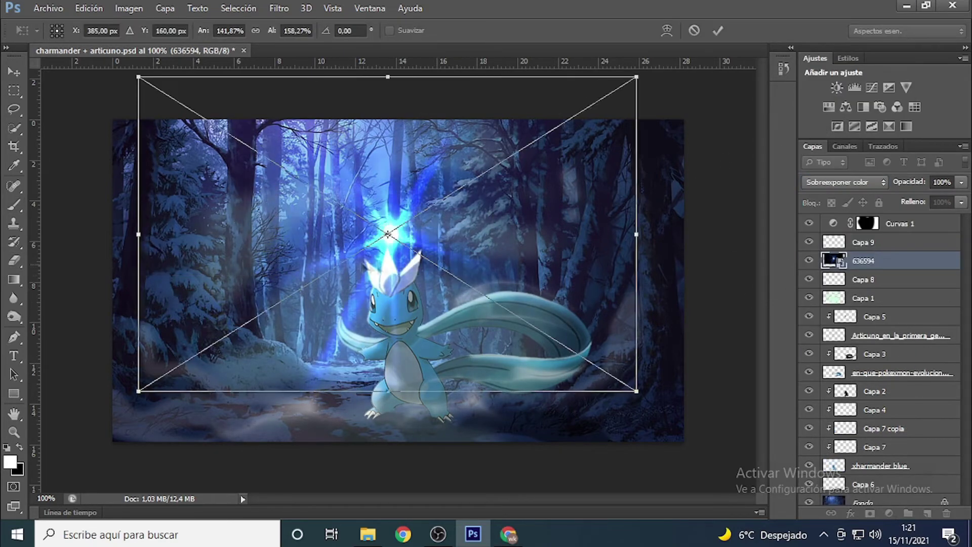
drag(388, 234, 307, 128)
key(Return)
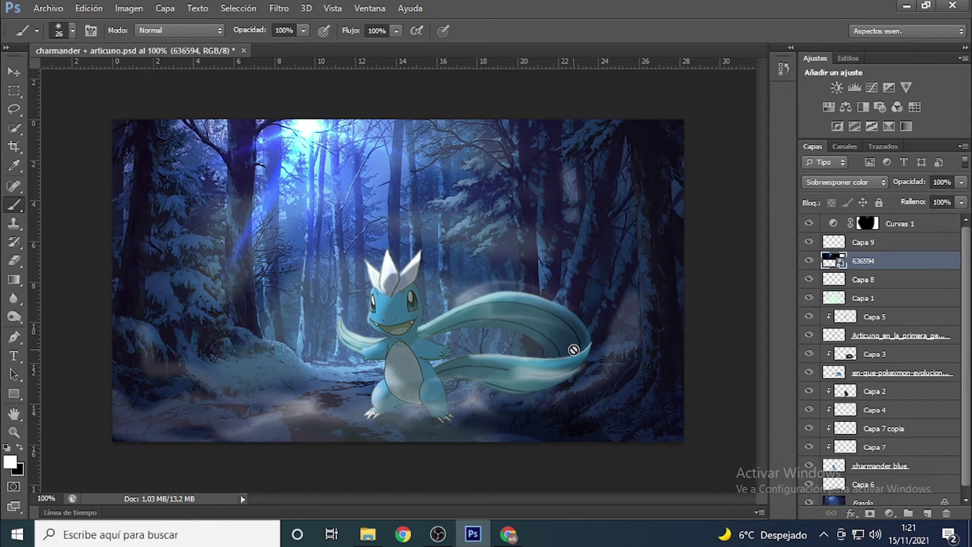
drag(938, 201, 940, 196)
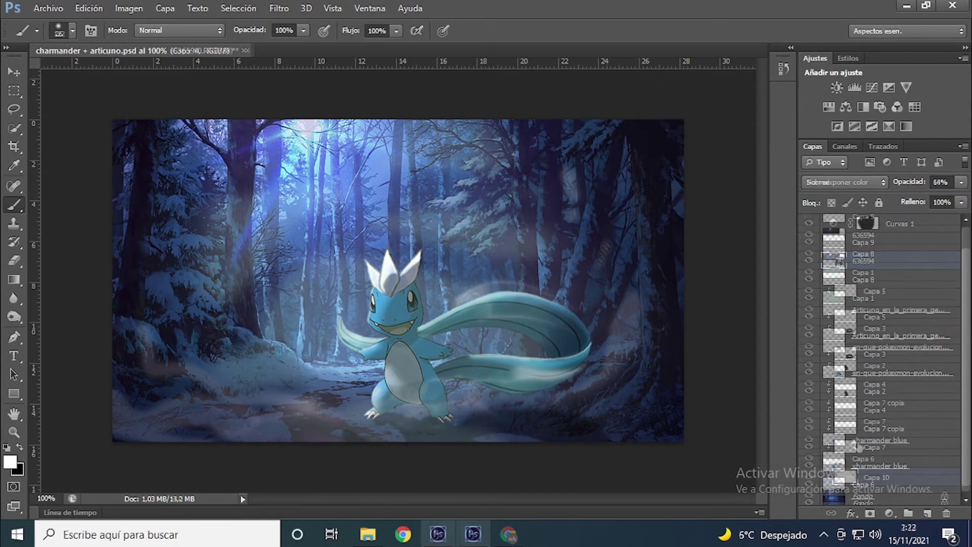
- Add a new layer with white light painted along the bottom and adjust its opacity
click(926, 514)
drag(137, 445, 658, 451)
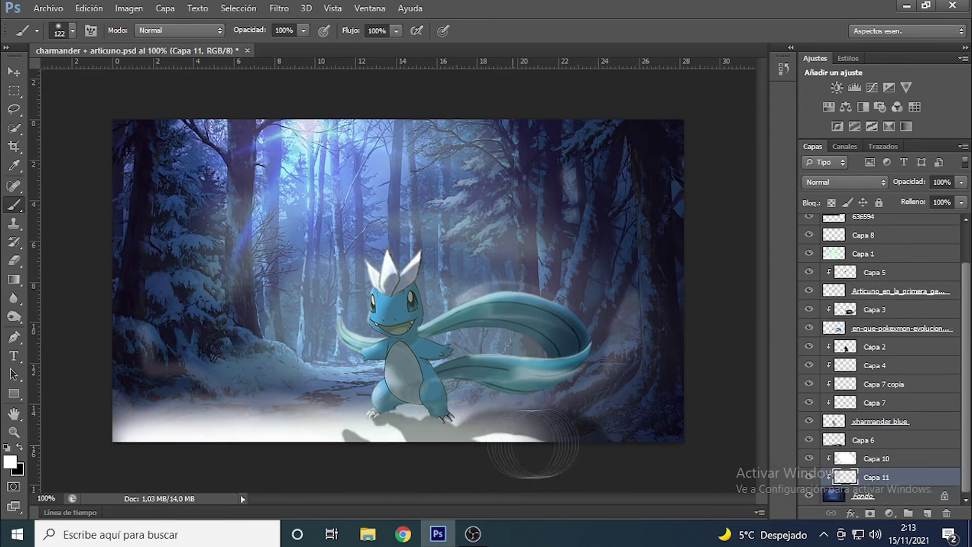
click(961, 182)
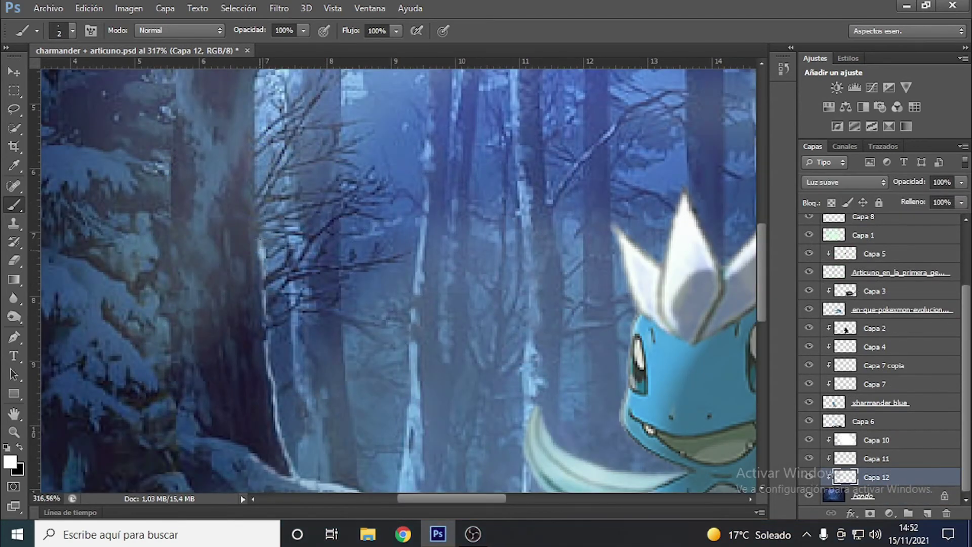
scroll(263, 256, up, 3)
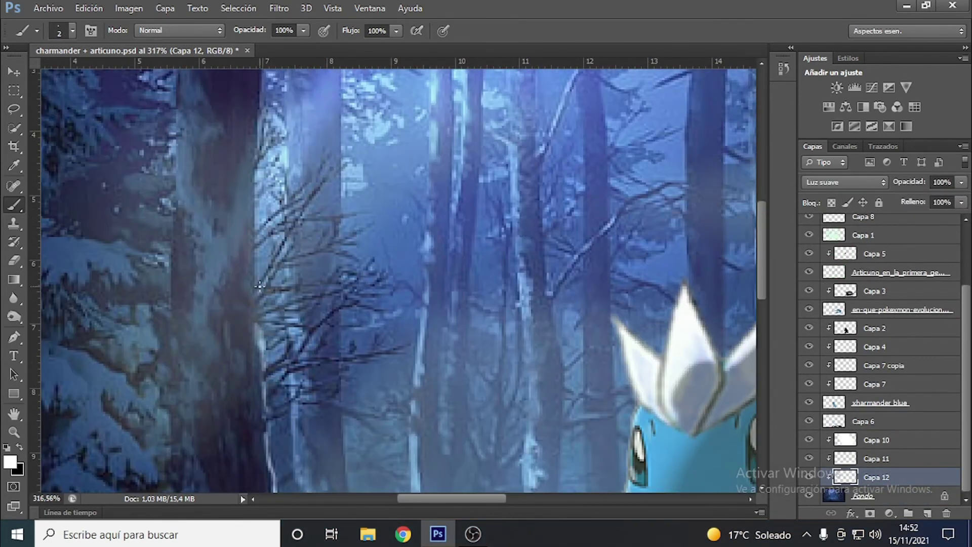
scroll(255, 266, down, 3)
scroll(296, 322, down, 2)
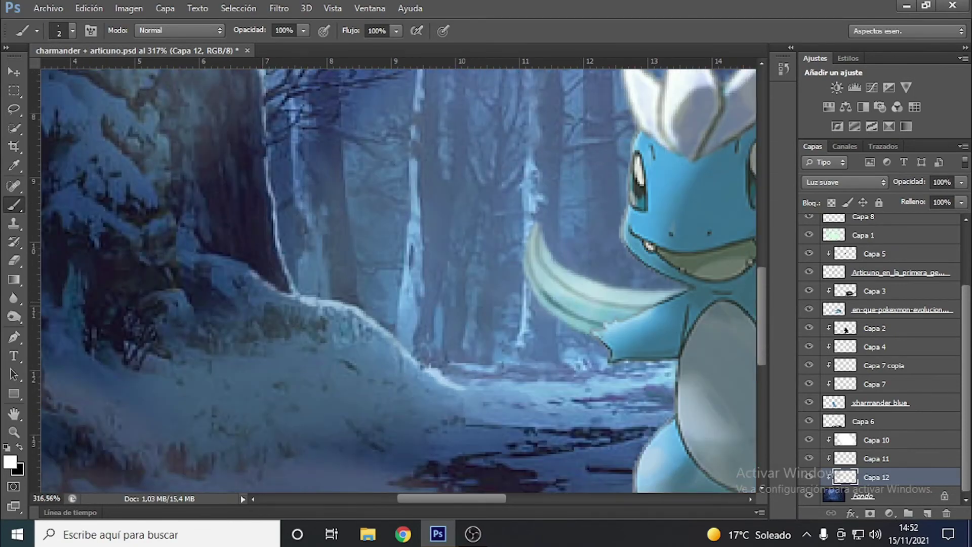
scroll(297, 322, down, 3)
scroll(637, 286, up, 3)
key(e)
click(15, 205)
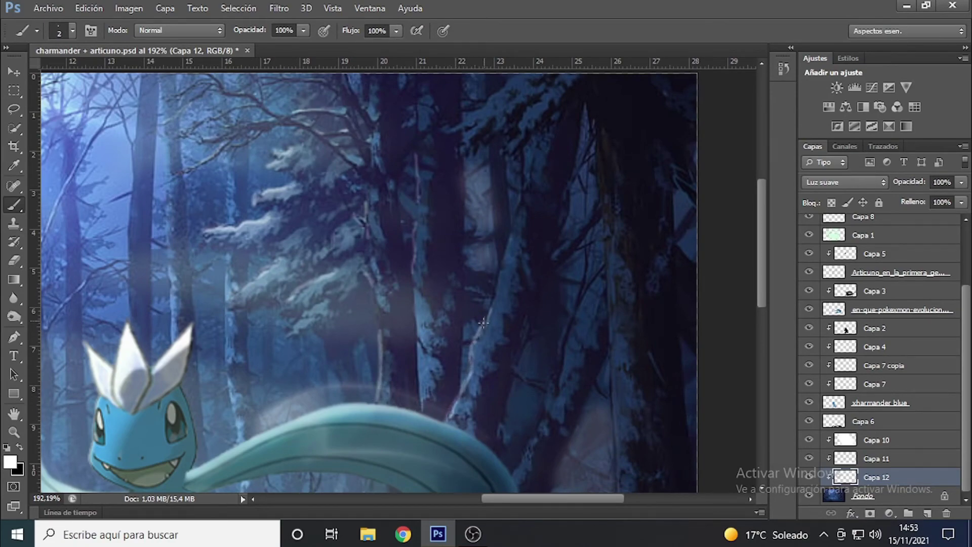
scroll(483, 322, up, 1)
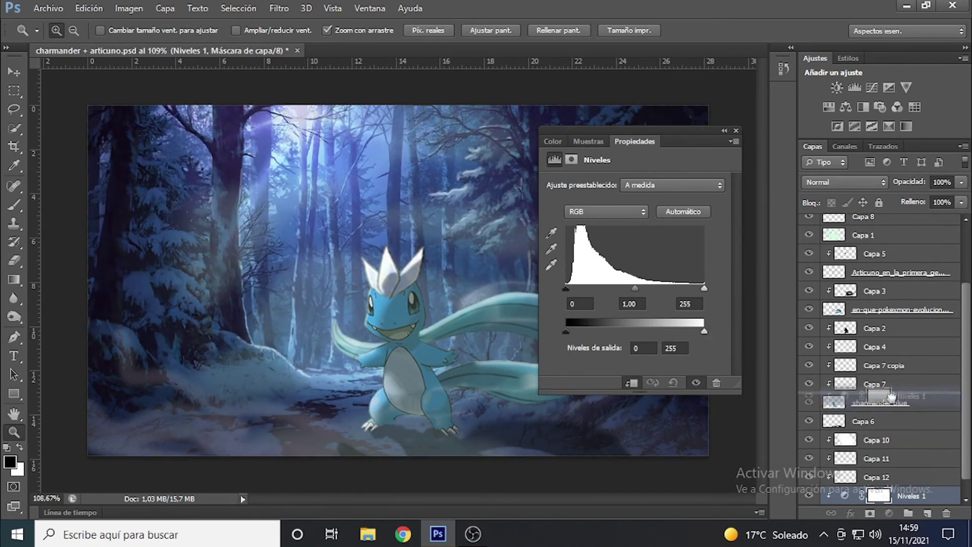
- Lower the Levels adjustment's brightest output level to about 218
drag(680, 333, 684, 332)
click(725, 131)
click(902, 310)
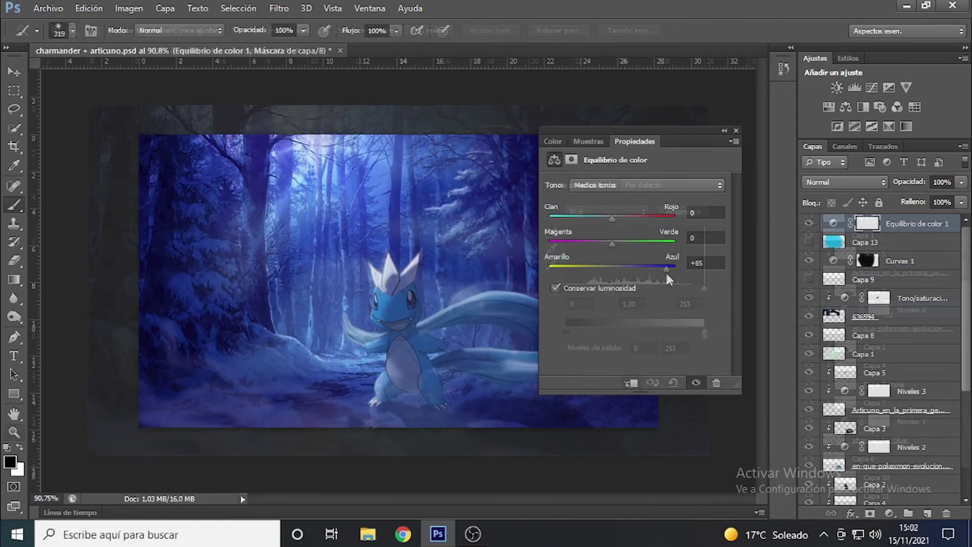
- Shift the Color Balance midtones to Magenta −35 and Blue +20, then toggle it to compare
drag(665, 272, 630, 276)
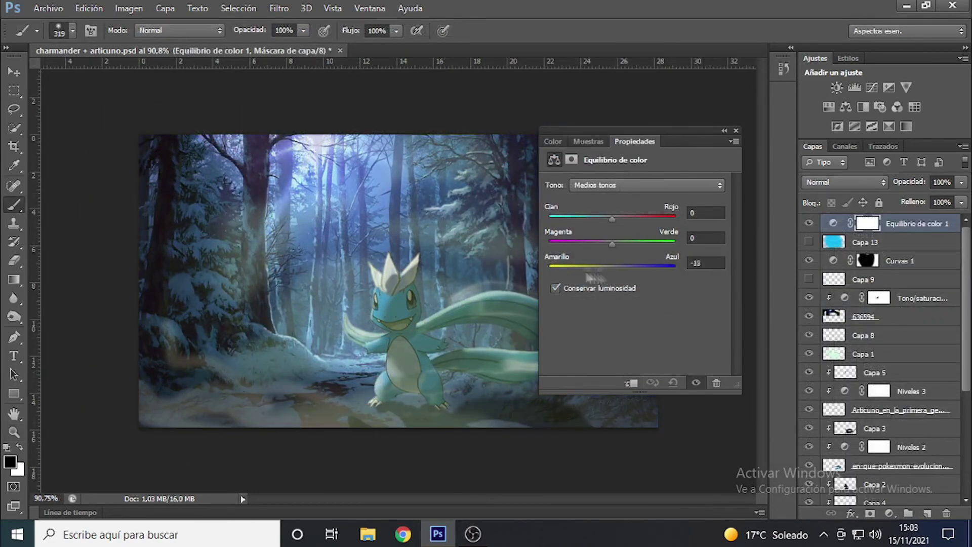
drag(627, 278, 625, 279)
mouse_move(612, 218)
mouse_down()
mouse_move(594, 219)
mouse_move(655, 227)
mouse_move(612, 223)
mouse_move(589, 242)
mouse_up()
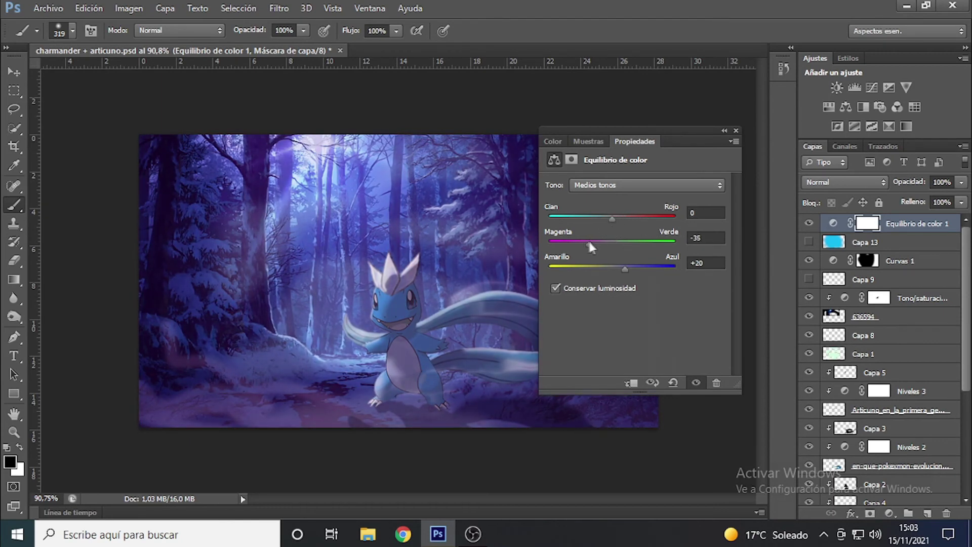
click(736, 131)
click(809, 224)
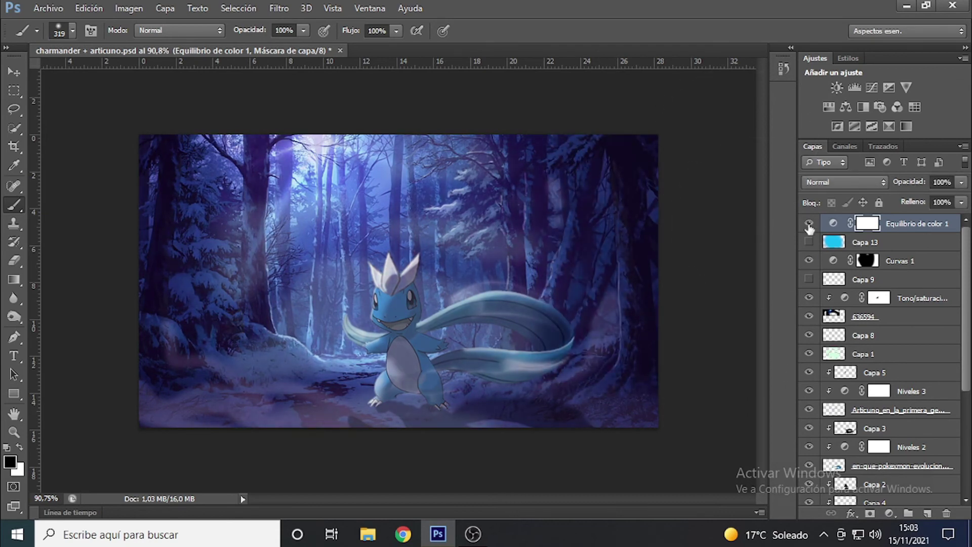